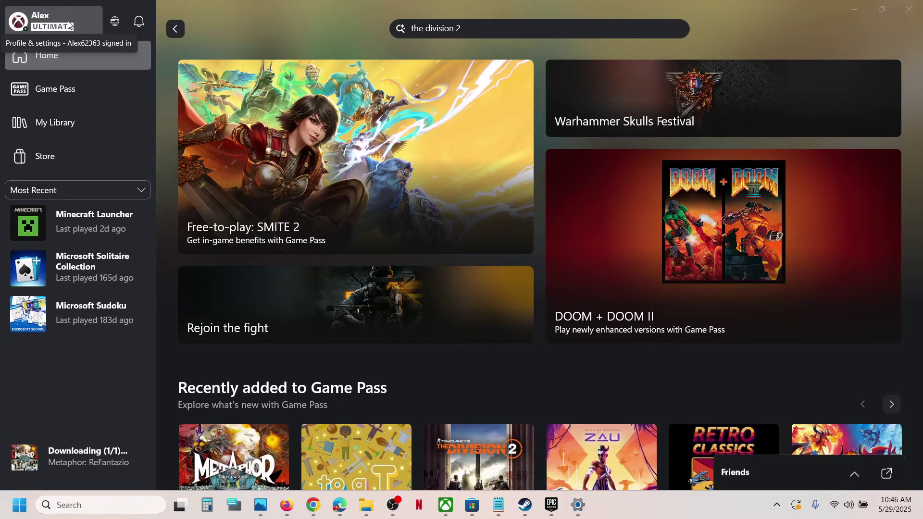
Launch the Xbox app from Windows search and dismiss the SMITE 2 perk offer.
{"action": "left_click", "coordinate": [131, 500]}
{"action": "type", "text": "xbox"}
{"action": "key", "text": "Return"}
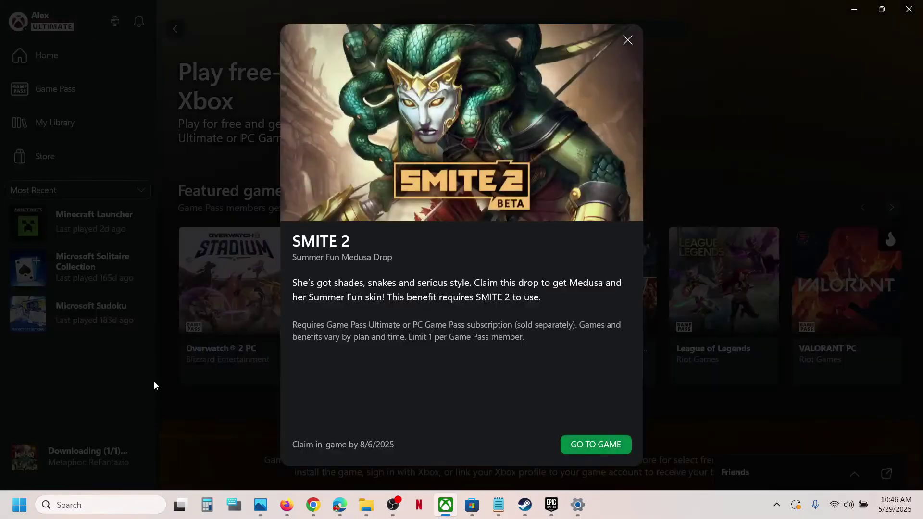
{"action": "left_click", "coordinate": [627, 40]}
Search the Xbox app for 'F1 25' and open the F1® 25 result.
{"action": "left_click", "coordinate": [66, 55]}
{"action": "left_click", "coordinate": [494, 29]}
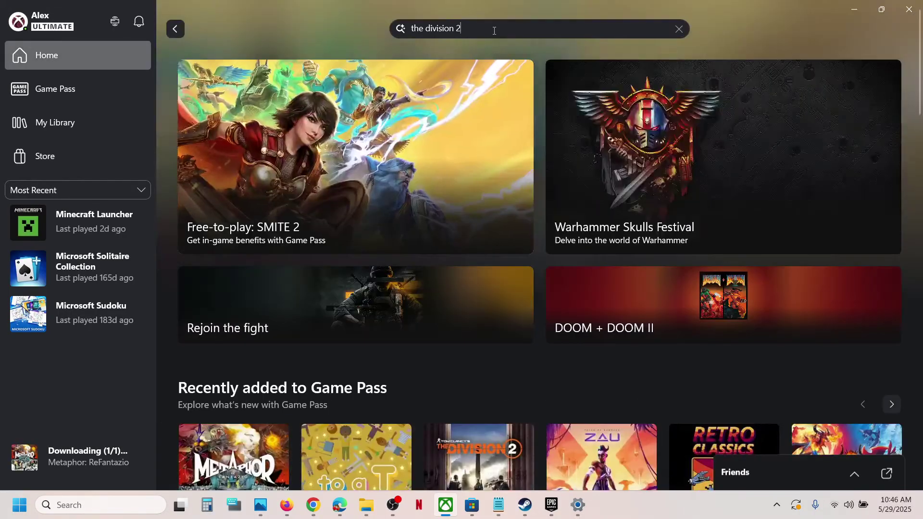
{"action": "type", "text": "F1 25"}
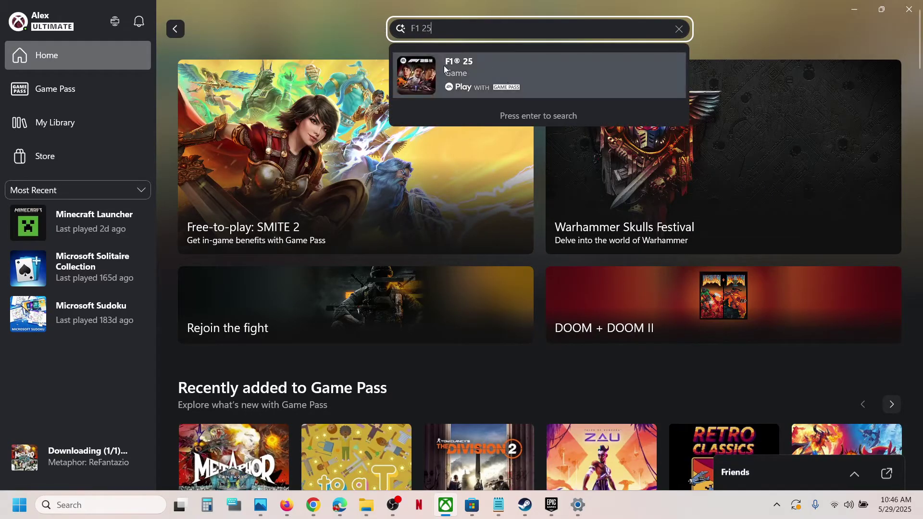
{"action": "left_click", "coordinate": [477, 69]}
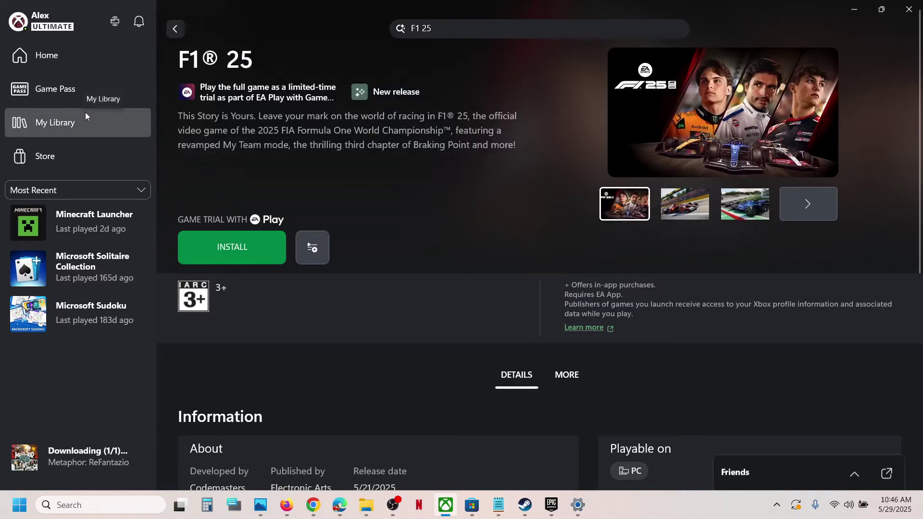
Browse the EA Play games included with Game Pass, scrolling down to the F1 25 trial.
{"action": "left_click", "coordinate": [57, 90]}
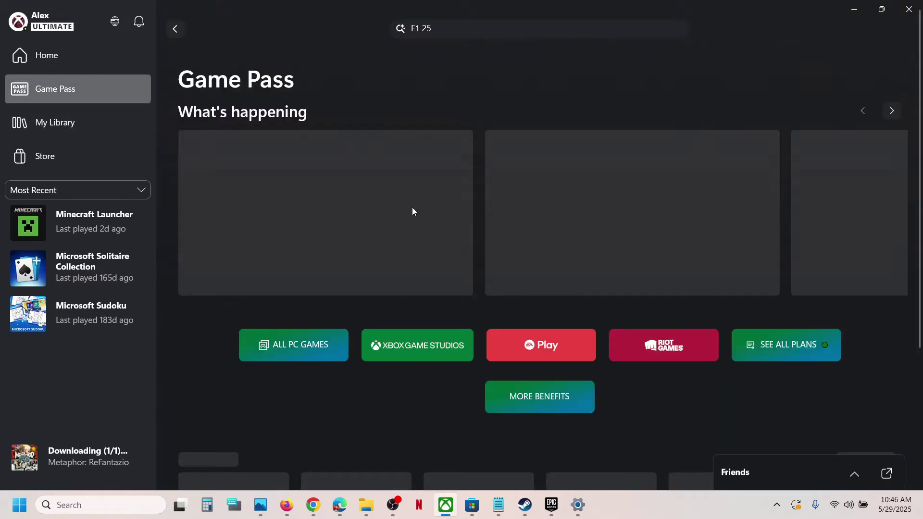
{"action": "left_click", "coordinate": [545, 364]}
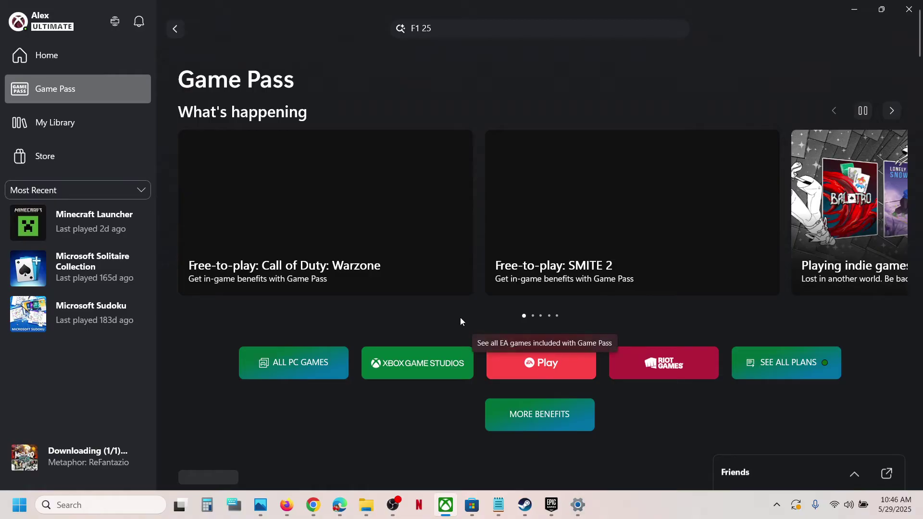
{"action": "scroll", "coordinate": [279, 308], "scroll_direction": "down", "scroll_amount": 3}
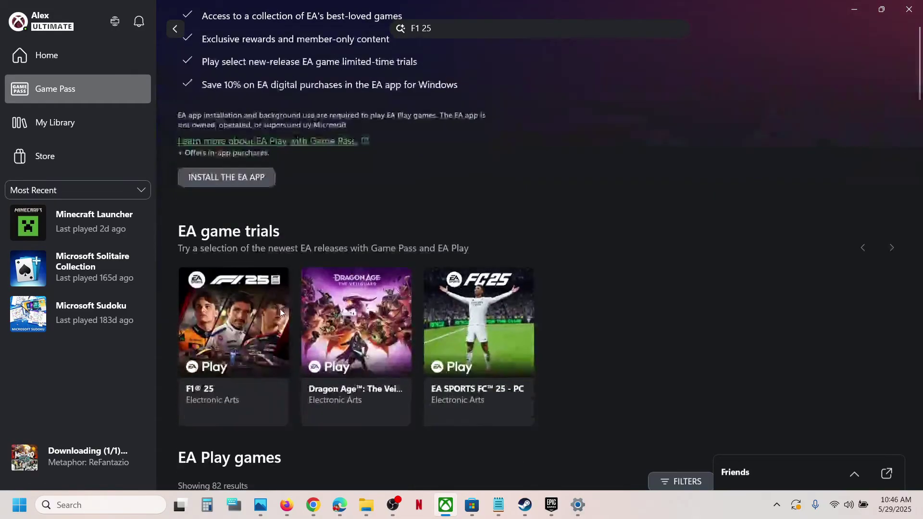
{"action": "scroll", "coordinate": [241, 307], "scroll_direction": "down", "scroll_amount": 2}
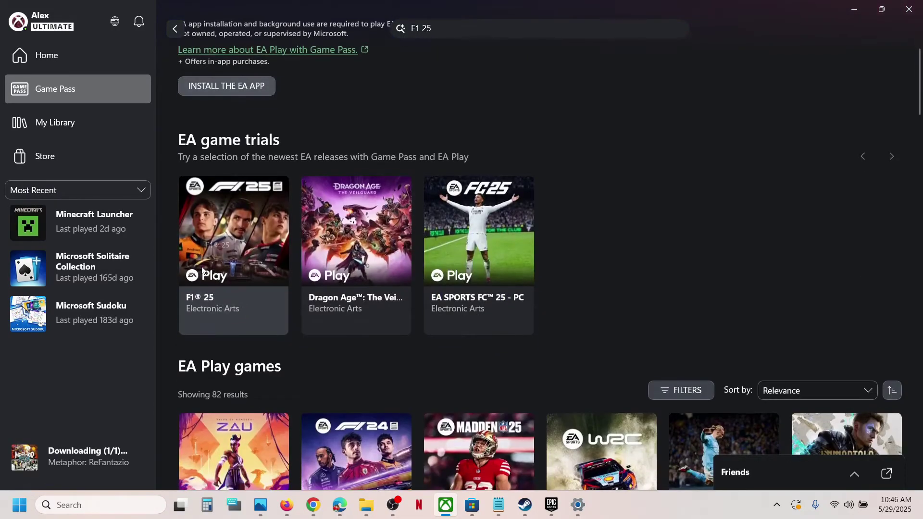
Start installing the F1® 25 trial and accept the prompt to install and set up the EA app.
{"action": "left_click", "coordinate": [262, 232]}
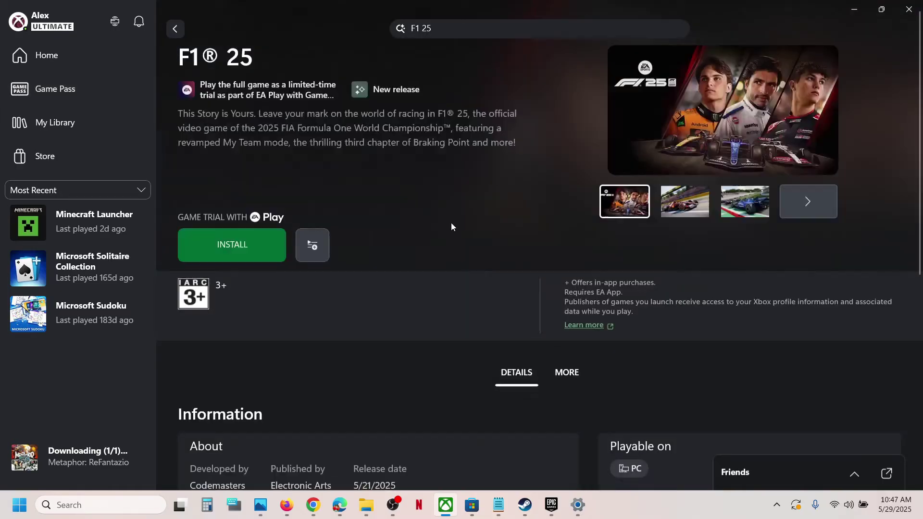
{"action": "left_click", "coordinate": [237, 249]}
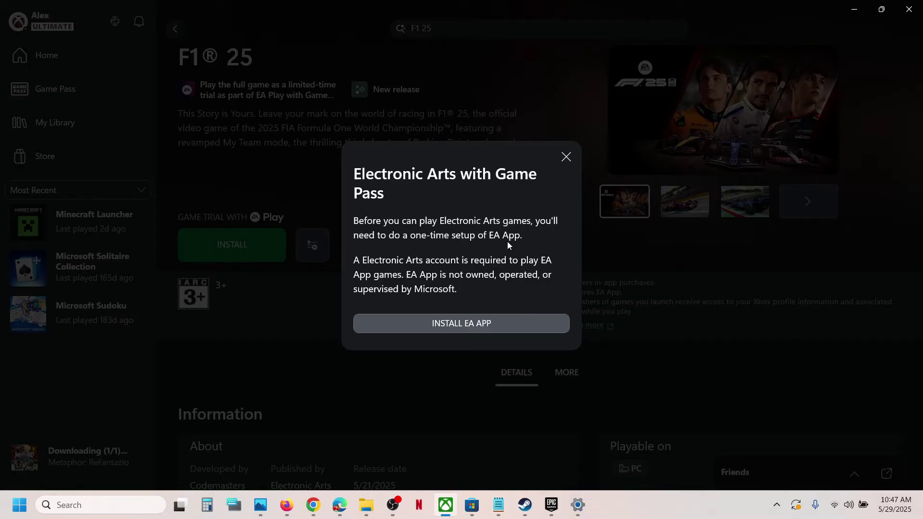
{"action": "left_click", "coordinate": [464, 325]}
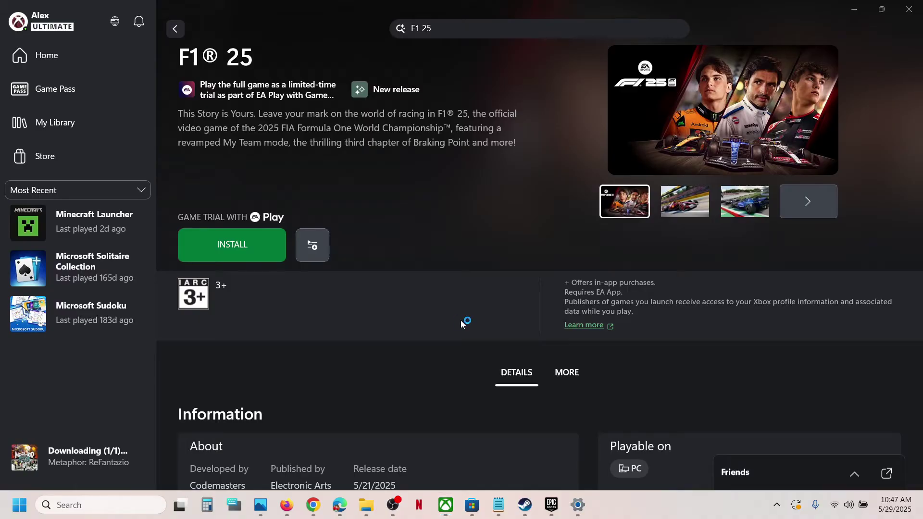
{"action": "left_click", "coordinate": [467, 360]}
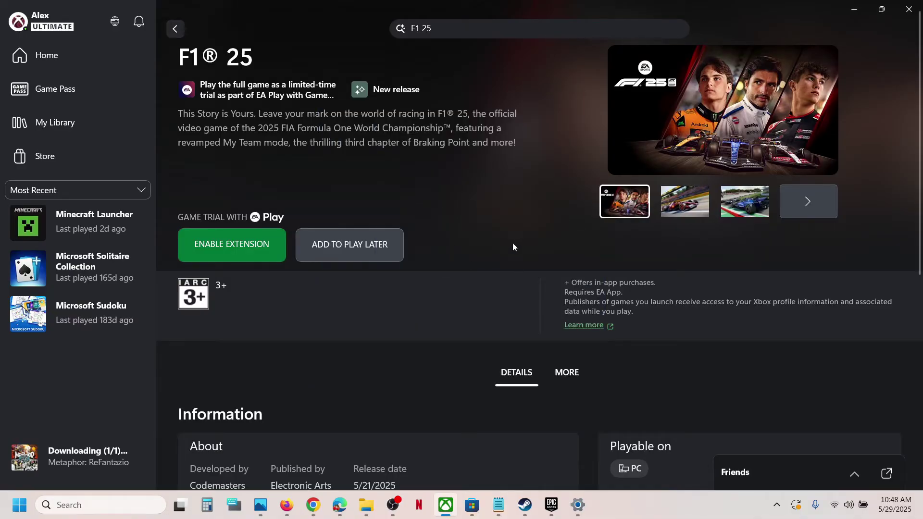
Enable the EA App extension under Settings > Library & Extensions, then close Settings.
{"action": "left_click", "coordinate": [65, 28]}
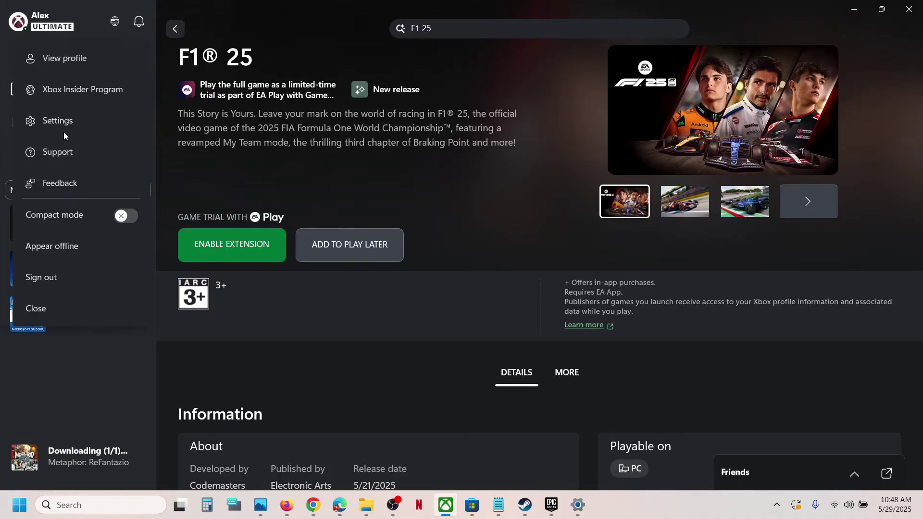
{"action": "left_click", "coordinate": [55, 124]}
{"action": "left_click", "coordinate": [296, 176]}
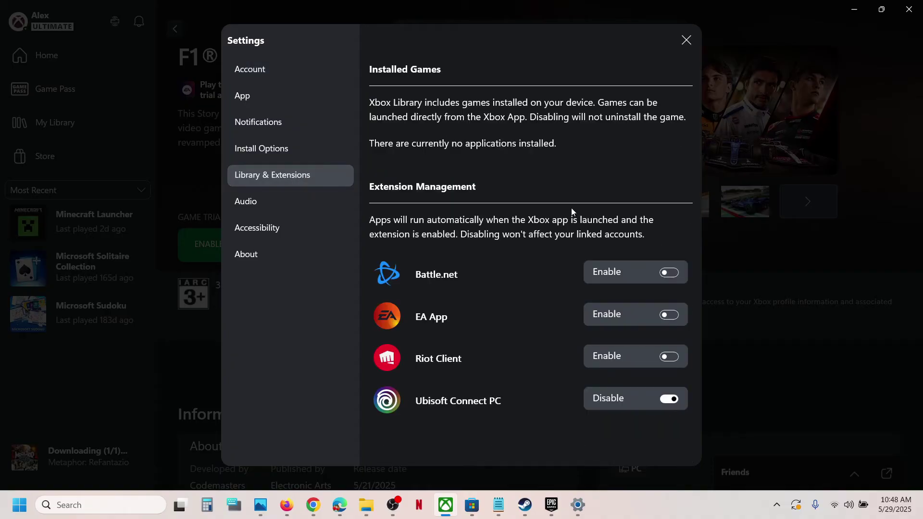
{"action": "left_click", "coordinate": [672, 315]}
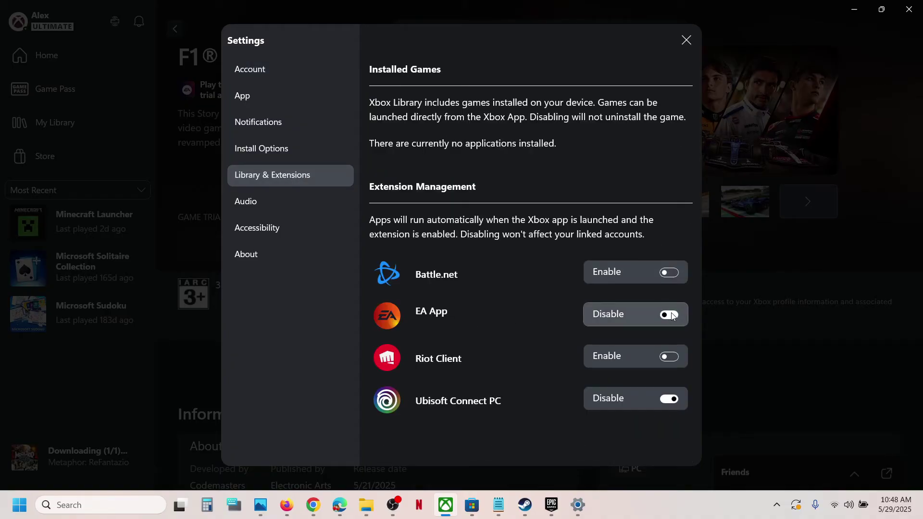
{"action": "left_click", "coordinate": [687, 43]}
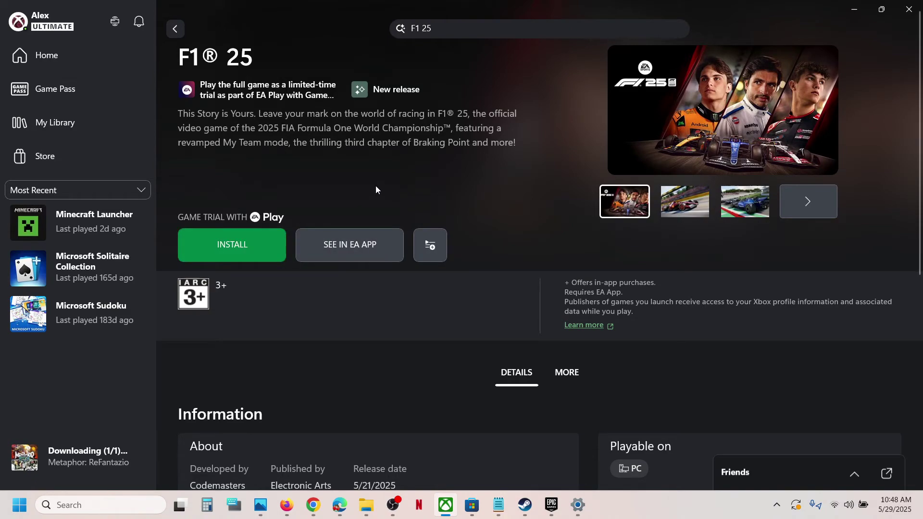
Install the F1 25 trial with default download options and accept the terms of play.
{"action": "left_click", "coordinate": [223, 247]}
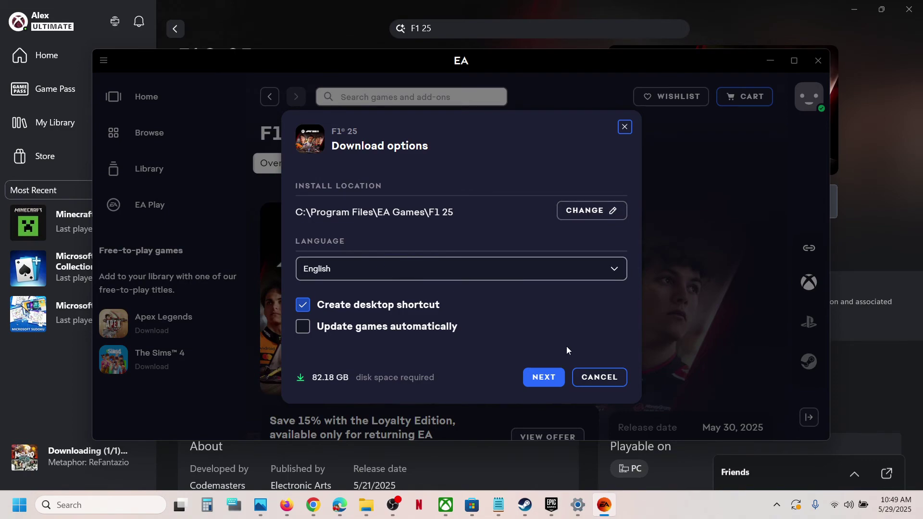
{"action": "left_click", "coordinate": [542, 382]}
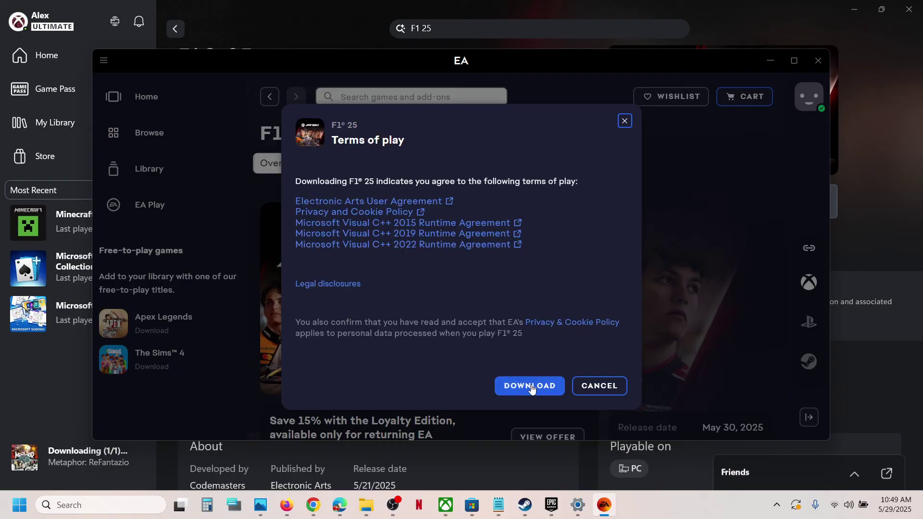
{"action": "left_click", "coordinate": [531, 388]}
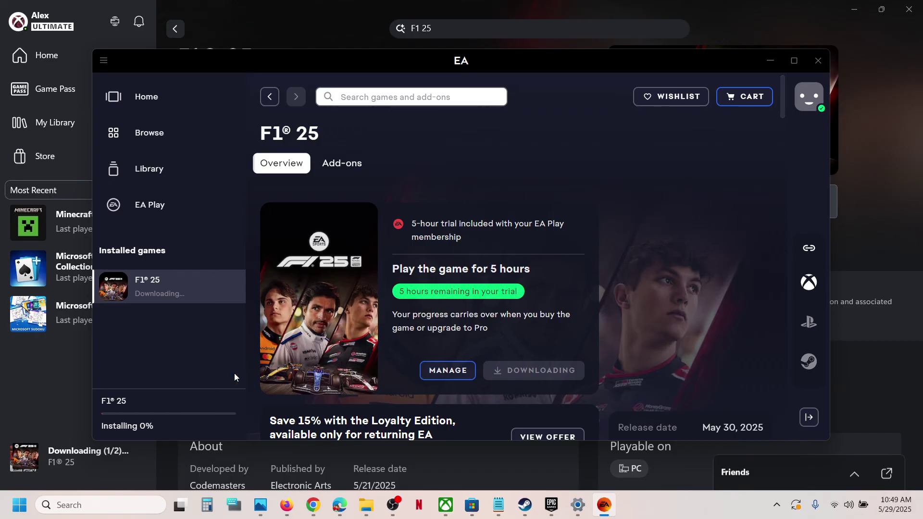
View F1 25's 0% progress in Download manager, return to its page, and move the EA window down-right.
{"action": "left_click", "coordinate": [175, 418]}
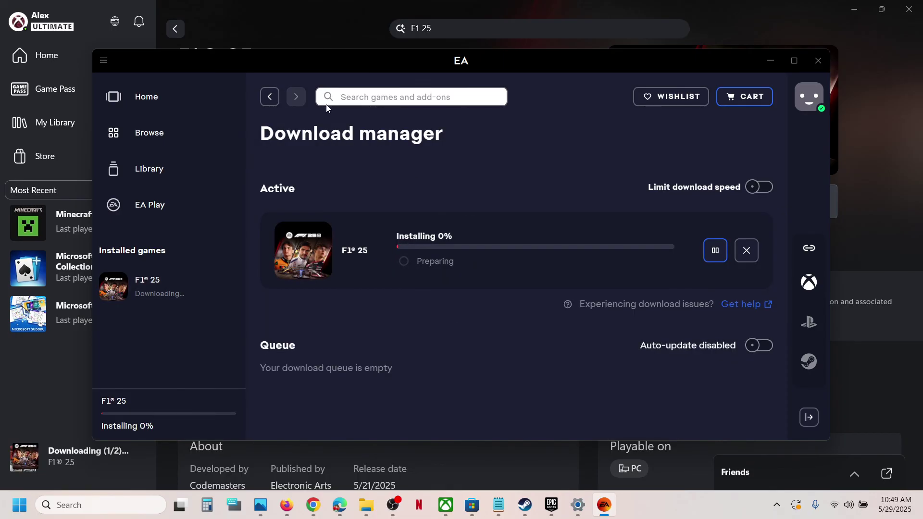
{"action": "left_click", "coordinate": [270, 98]}
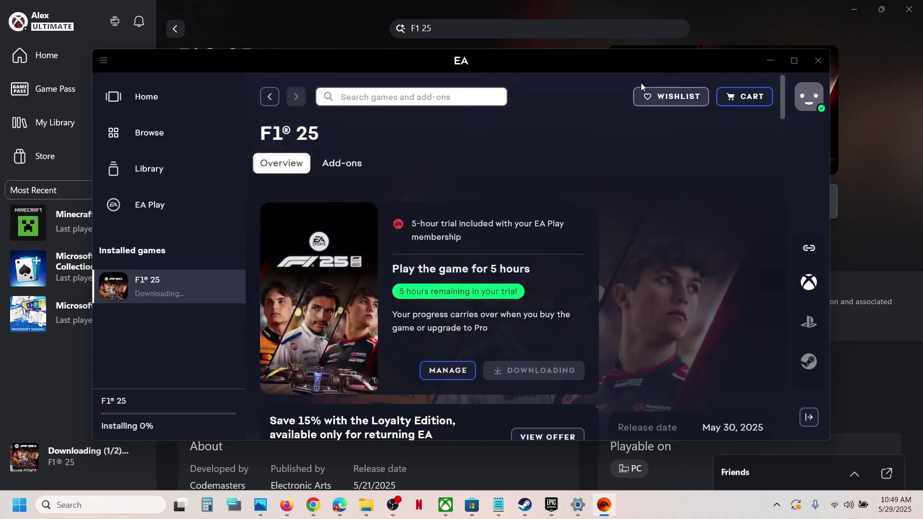
{"action": "mouse_move", "coordinate": [634, 73]}
{"action": "left_mouse_down"}
{"action": "mouse_move", "coordinate": [682, 137]}
{"action": "mouse_move", "coordinate": [664, 143]}
{"action": "mouse_move", "coordinate": [687, 121]}
{"action": "left_mouse_up"}
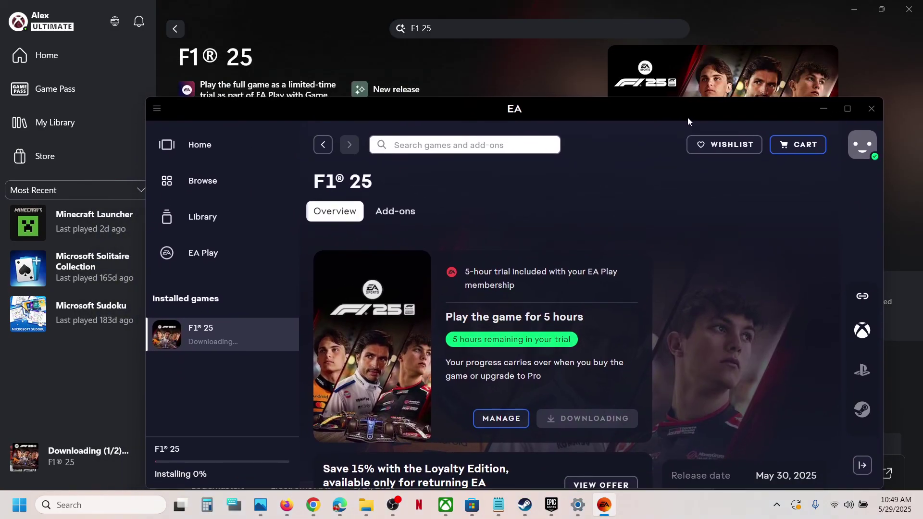